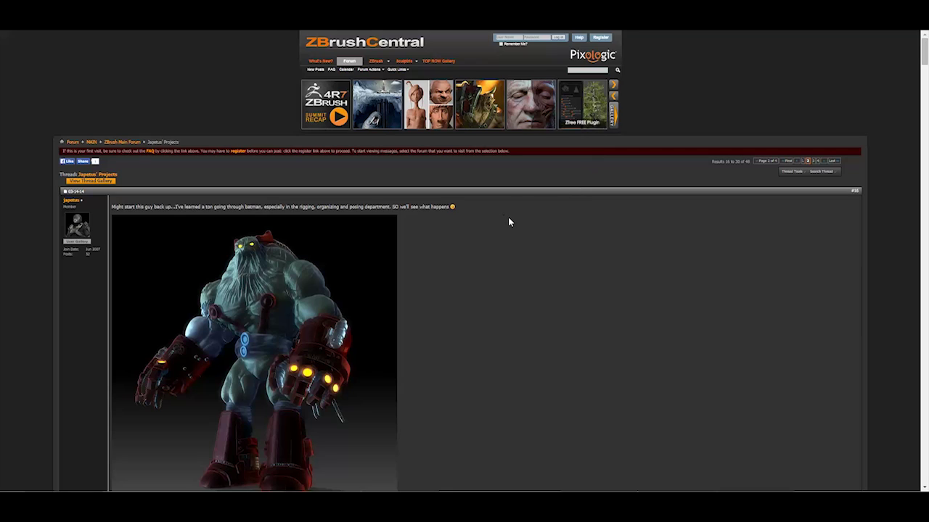
Scroll down the thread past the arm and rifle posts to the red exoskeleton soldier renders.
{"action": "scroll", "coordinate": [508, 222], "scroll_direction": "down", "scroll_amount": 6}
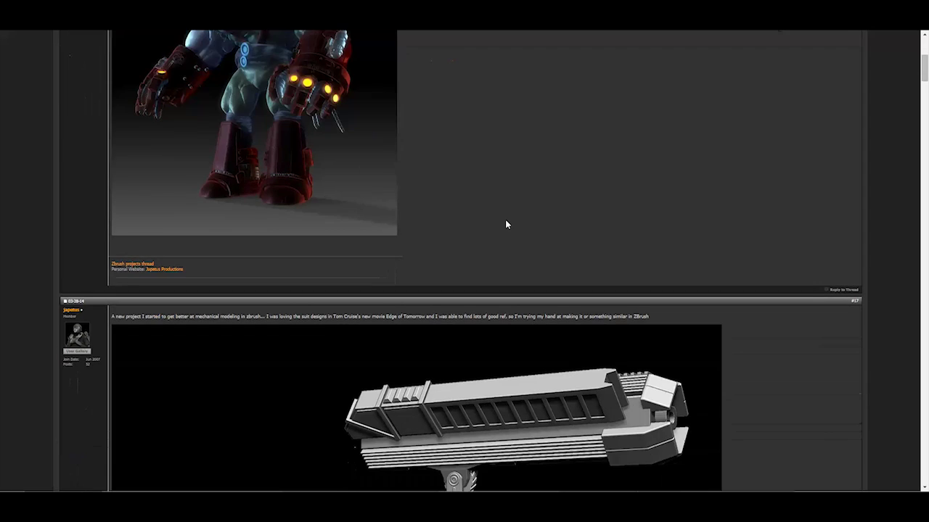
{"action": "scroll", "coordinate": [505, 219], "scroll_direction": "down", "scroll_amount": 3}
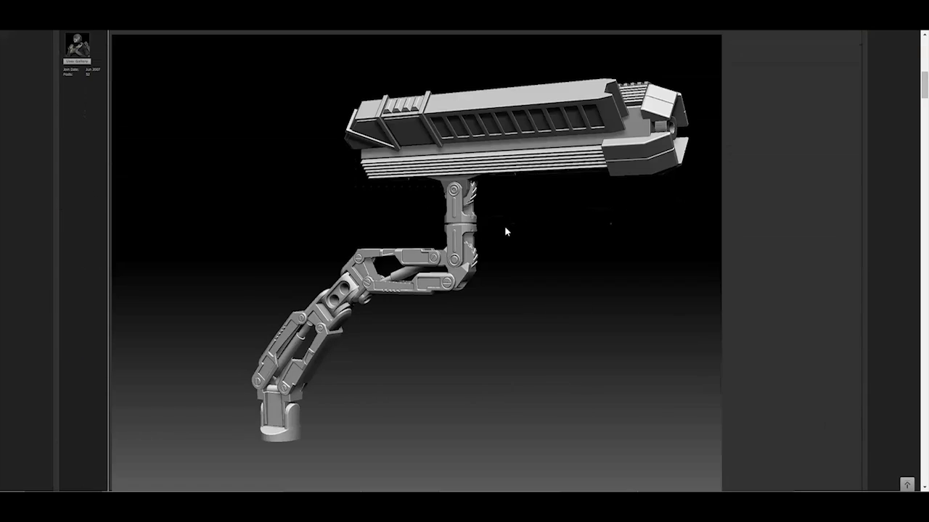
{"action": "scroll", "coordinate": [505, 226], "scroll_direction": "down", "scroll_amount": 3}
{"action": "scroll", "coordinate": [527, 220], "scroll_direction": "down", "scroll_amount": 7}
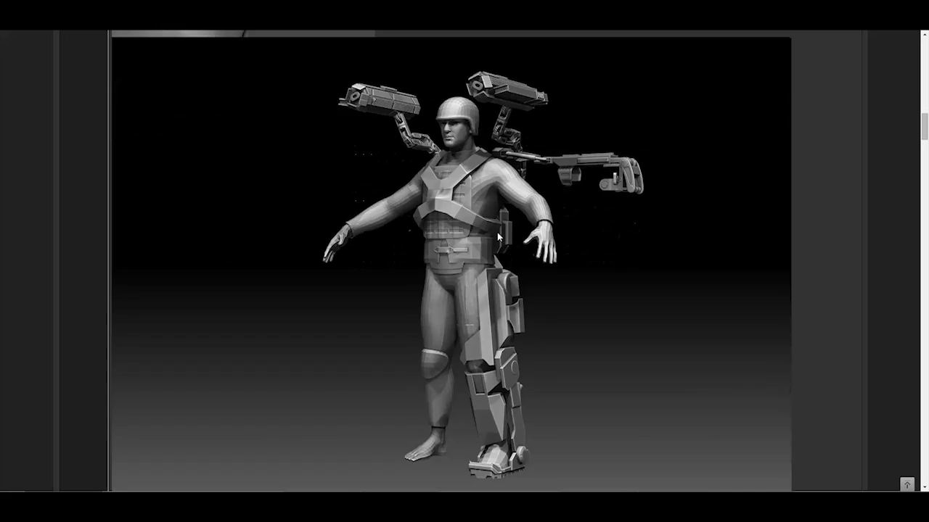
{"action": "scroll", "coordinate": [513, 242], "scroll_direction": "down", "scroll_amount": 10}
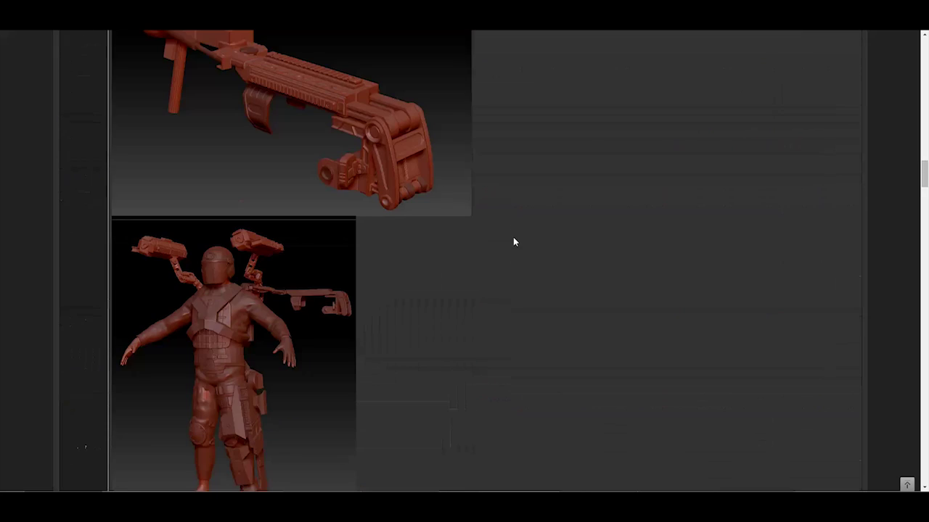
{"action": "scroll", "coordinate": [296, 276], "scroll_direction": "down", "scroll_amount": 10}
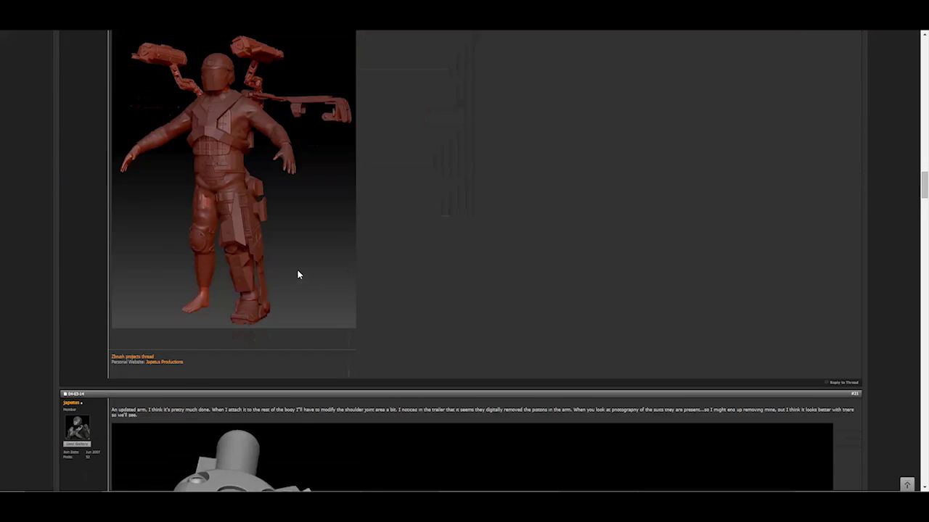
{"action": "scroll", "coordinate": [448, 270], "scroll_direction": "down", "scroll_amount": 1}
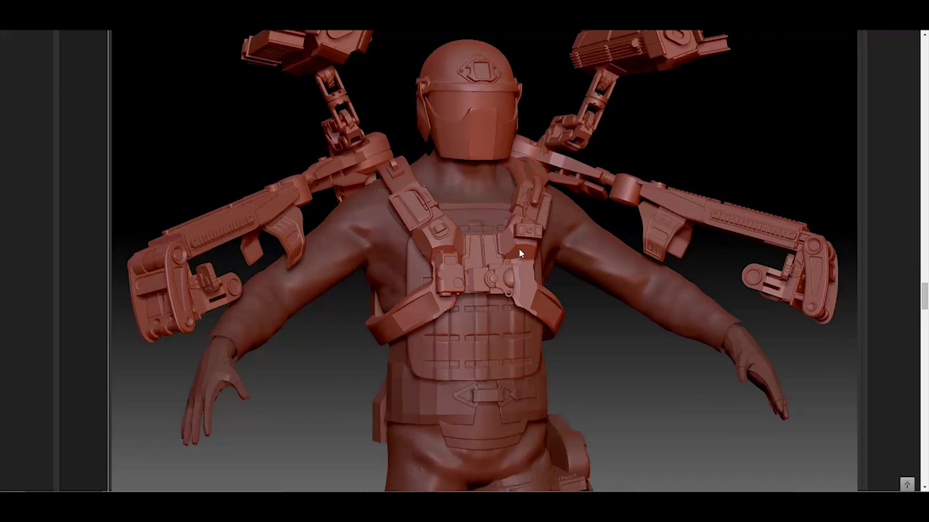
{"action": "scroll", "coordinate": [519, 248], "scroll_direction": "up", "scroll_amount": 3}
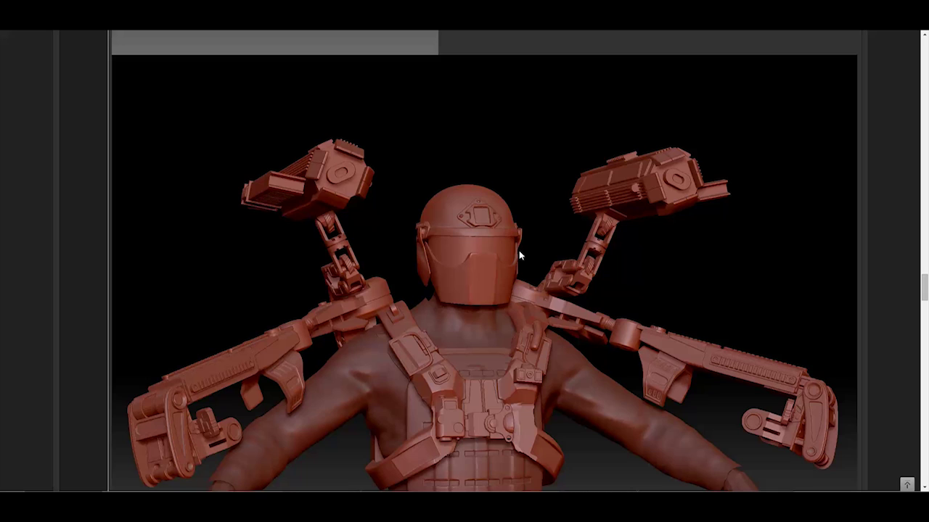
{"action": "scroll", "coordinate": [508, 259], "scroll_direction": "down", "scroll_amount": 3}
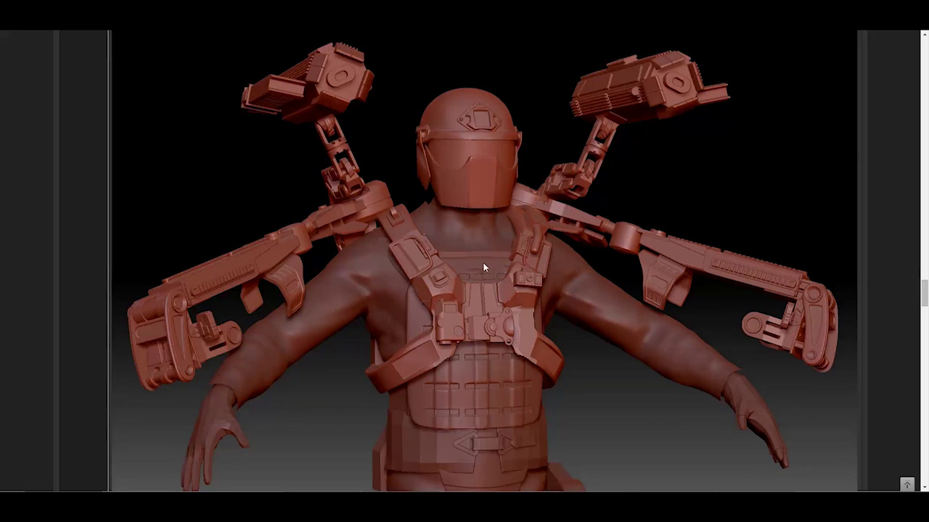
{"action": "scroll", "coordinate": [475, 273], "scroll_direction": "down", "scroll_amount": 10}
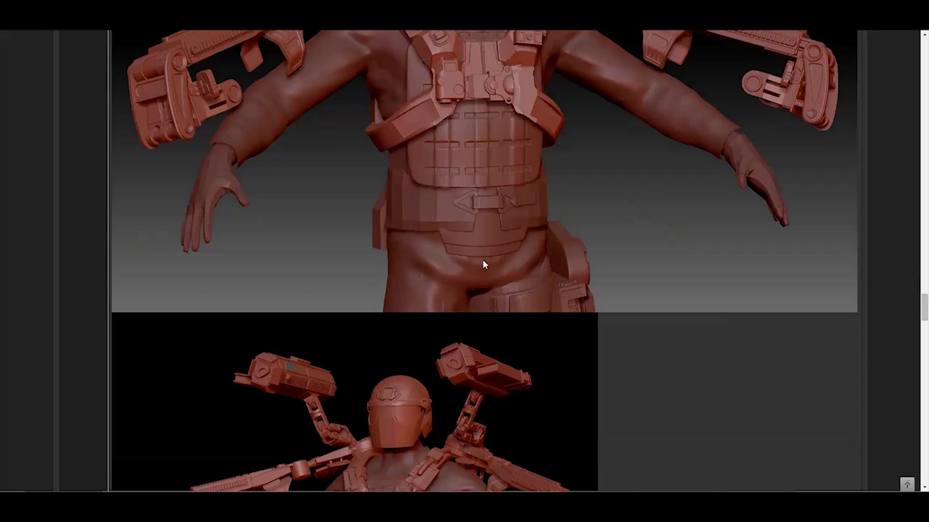
{"action": "scroll", "coordinate": [481, 266], "scroll_direction": "up", "scroll_amount": 4}
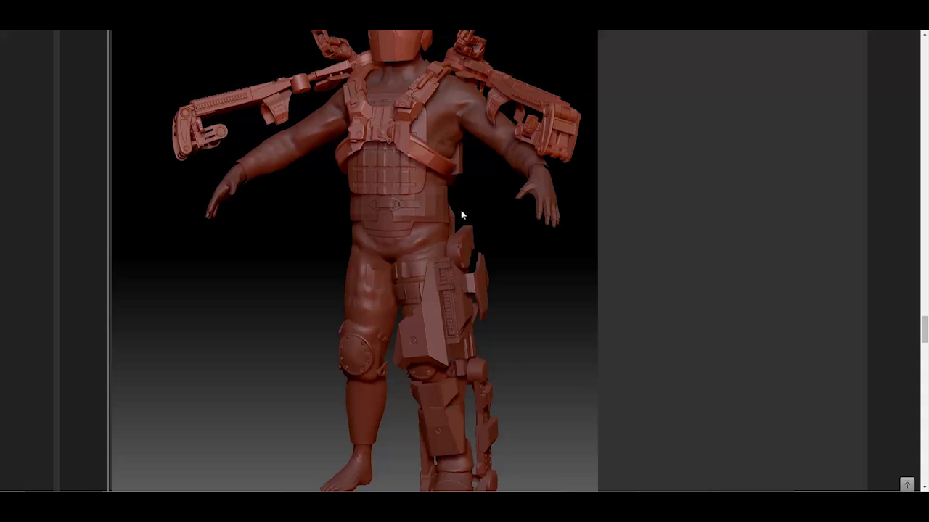
{"action": "scroll", "coordinate": [465, 239], "scroll_direction": "up", "scroll_amount": 2}
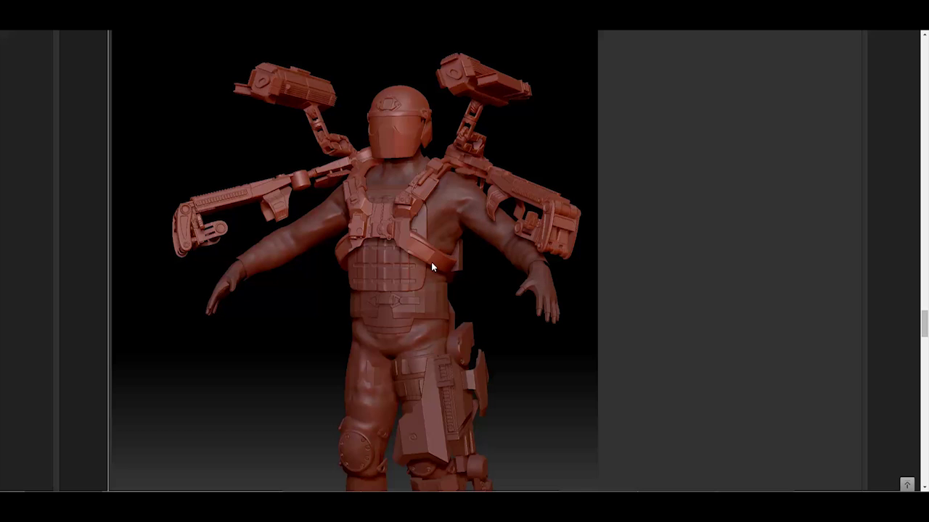
{"action": "scroll", "coordinate": [432, 267], "scroll_direction": "down", "scroll_amount": 15}
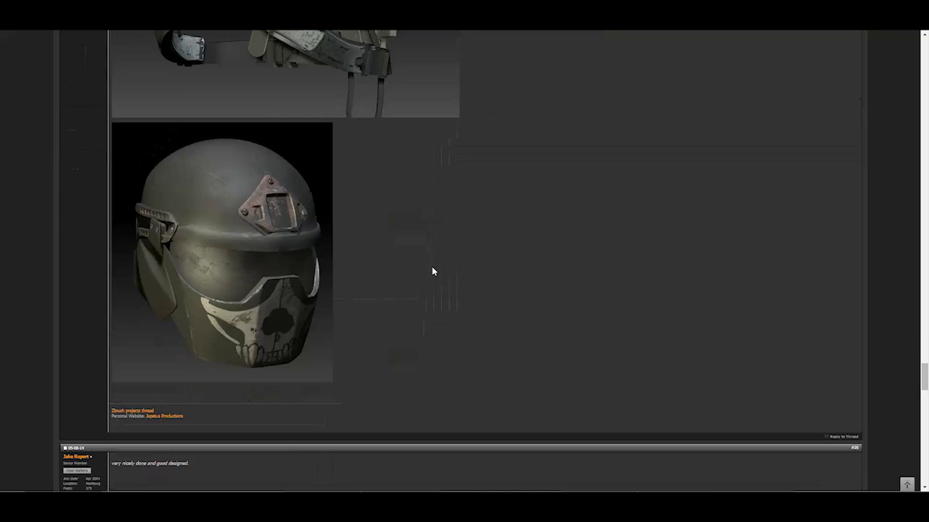
Scroll through the exosuit posts to the thread's end and back up to the Japetus Productions link.
{"action": "scroll", "coordinate": [432, 270], "scroll_direction": "down", "scroll_amount": 15}
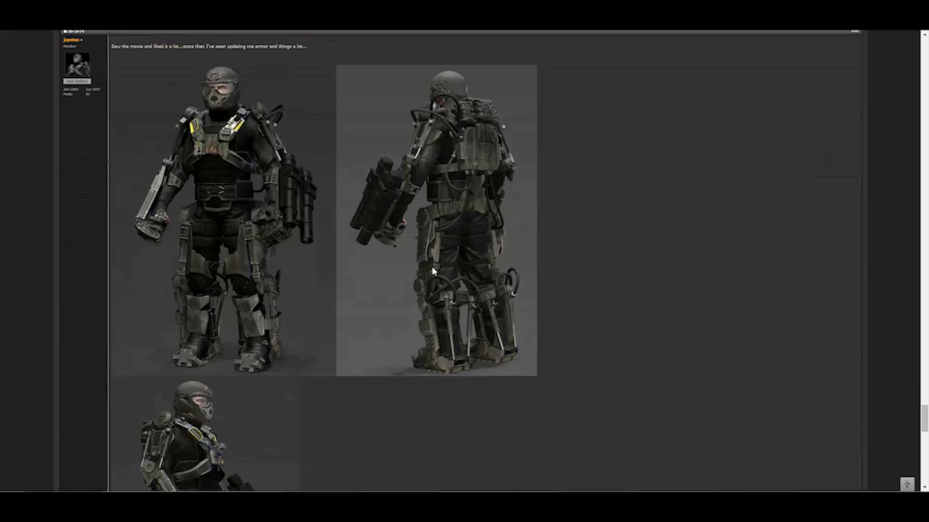
{"action": "scroll", "coordinate": [432, 266], "scroll_direction": "down", "scroll_amount": 2}
{"action": "scroll", "coordinate": [432, 266], "scroll_direction": "up", "scroll_amount": 3}
{"action": "scroll", "coordinate": [432, 265], "scroll_direction": "down", "scroll_amount": 1}
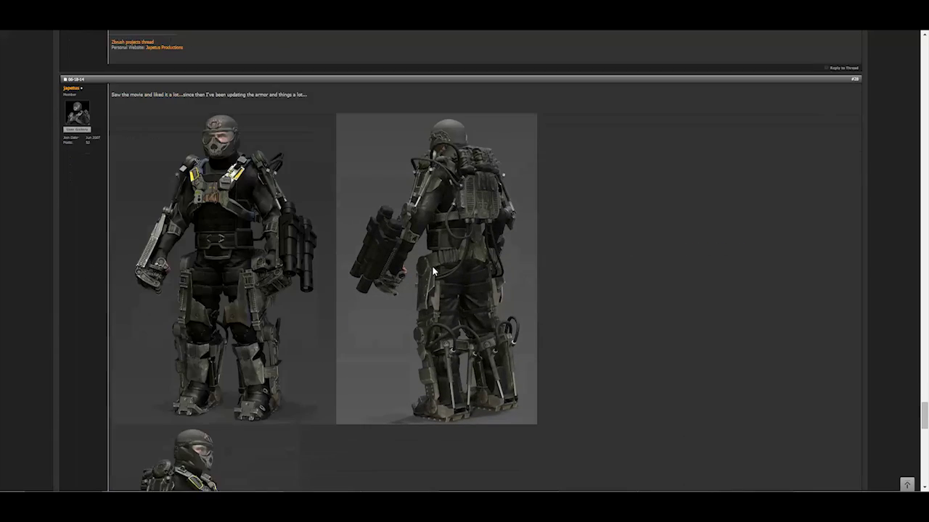
{"action": "scroll", "coordinate": [432, 267], "scroll_direction": "down", "scroll_amount": 8}
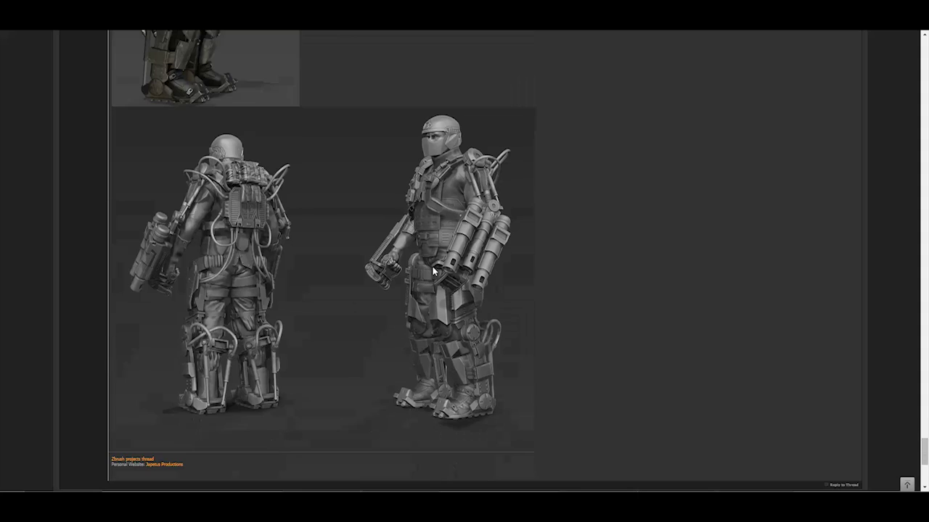
{"action": "scroll", "coordinate": [431, 265], "scroll_direction": "down", "scroll_amount": 5}
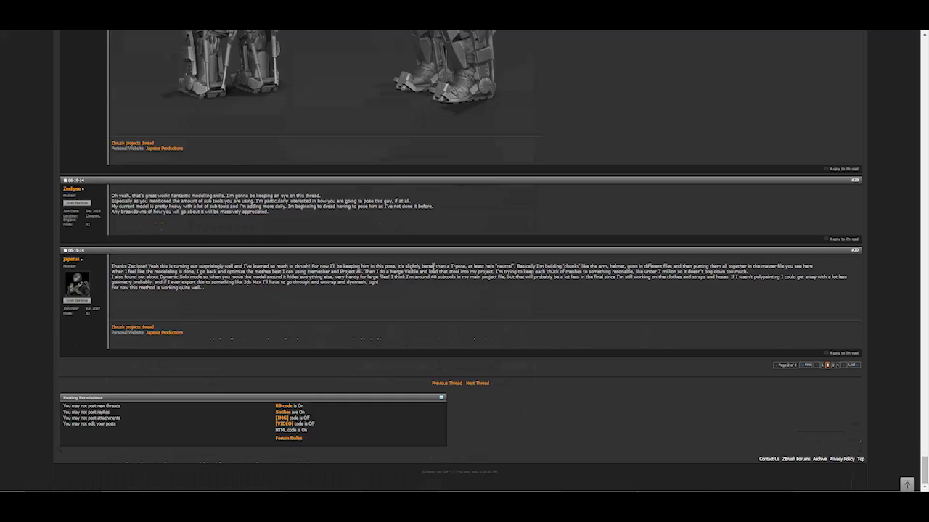
{"action": "scroll", "coordinate": [433, 266], "scroll_direction": "up", "scroll_amount": 3}
{"action": "scroll", "coordinate": [433, 268], "scroll_direction": "up", "scroll_amount": 3}
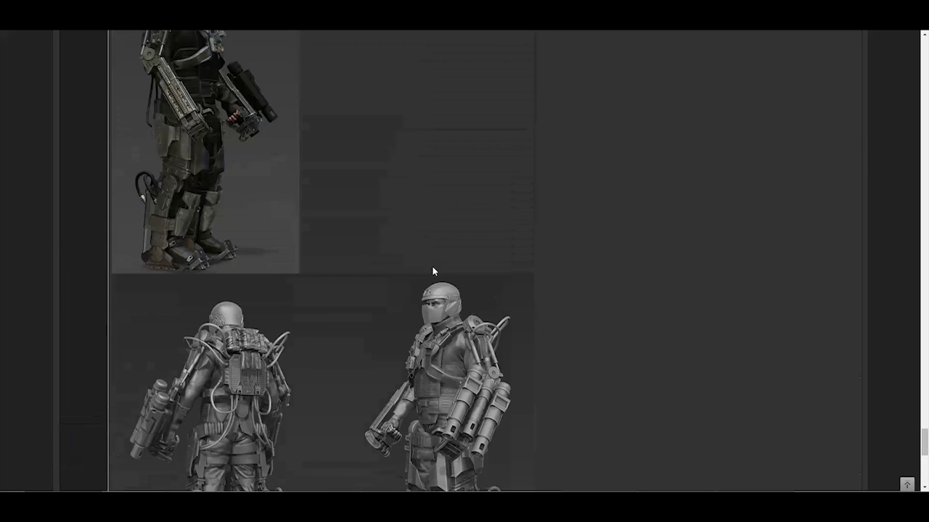
{"action": "scroll", "coordinate": [433, 267], "scroll_direction": "up", "scroll_amount": 15}
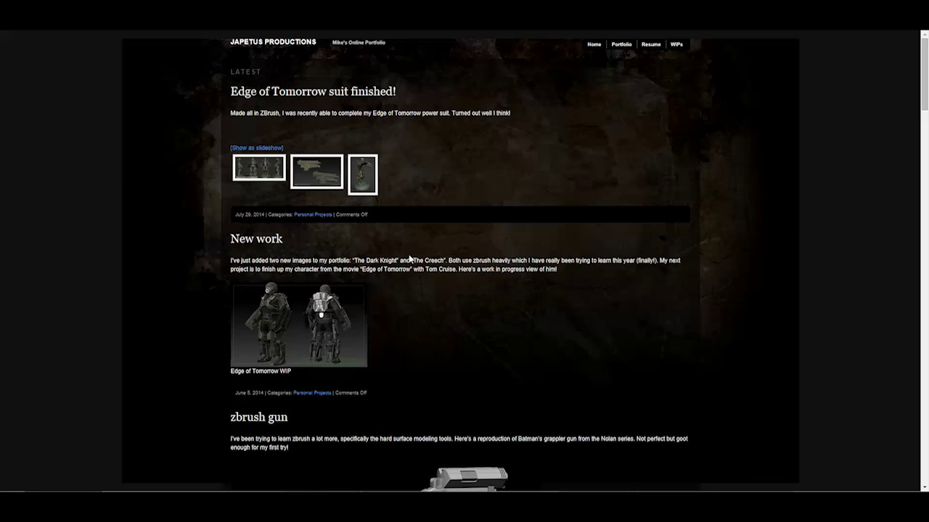
Enlarge the Edge of Tomorrow WIP thumbnail in the lightbox.
{"action": "scroll", "coordinate": [407, 259], "scroll_direction": "down", "scroll_amount": 1}
{"action": "left_click", "coordinate": [323, 209]}
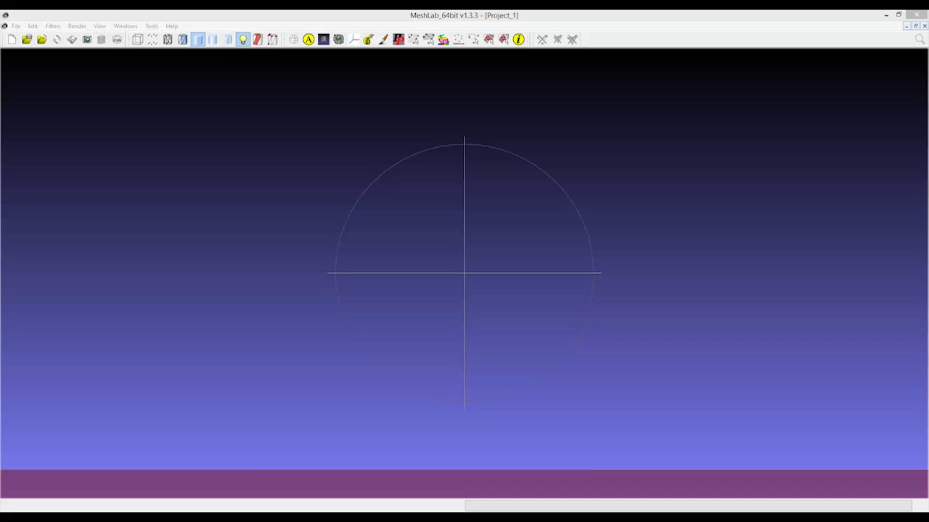
Import suit_export.wrl into the MeshLab project and acknowledge the degenerated faces warning.
{"action": "key", "text": "ctrl+i"}
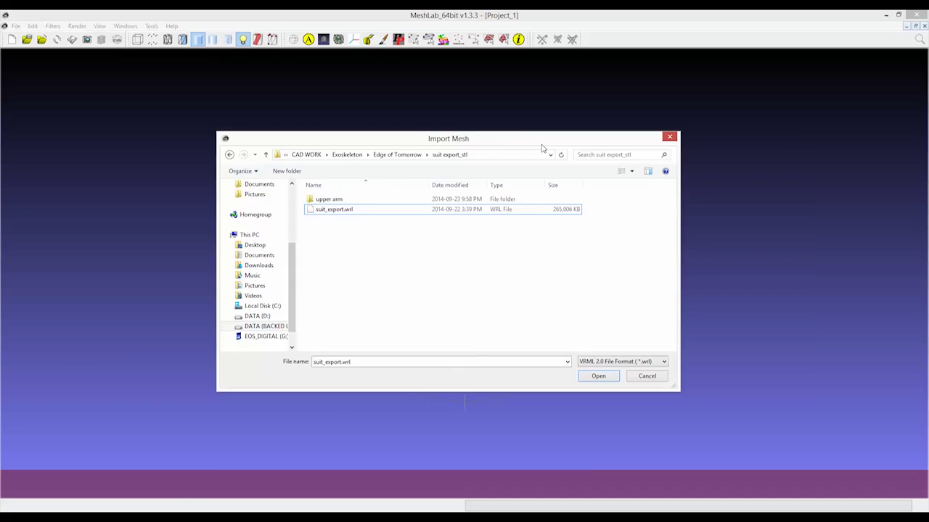
{"action": "left_click_drag", "start_coordinate": [448, 133], "coordinate": [559, 133]}
{"action": "left_click", "coordinate": [444, 205]}
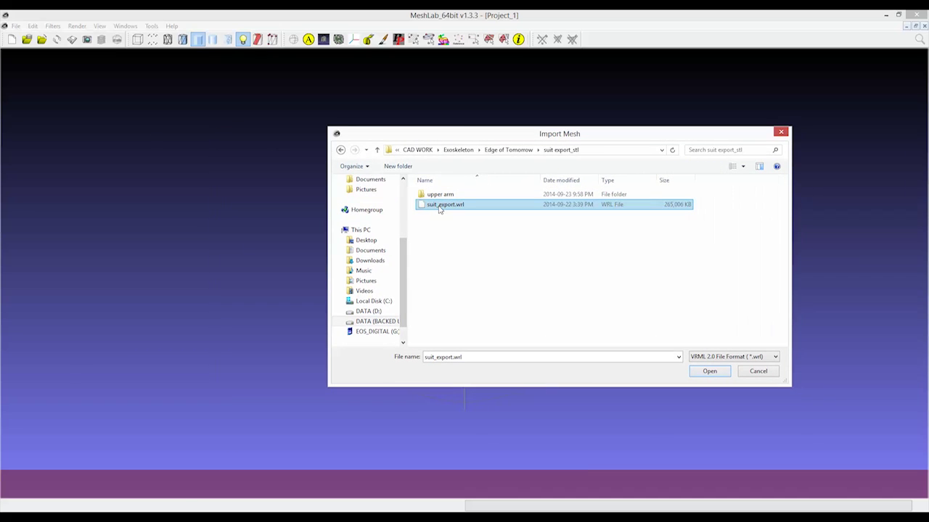
{"action": "left_click", "coordinate": [696, 371]}
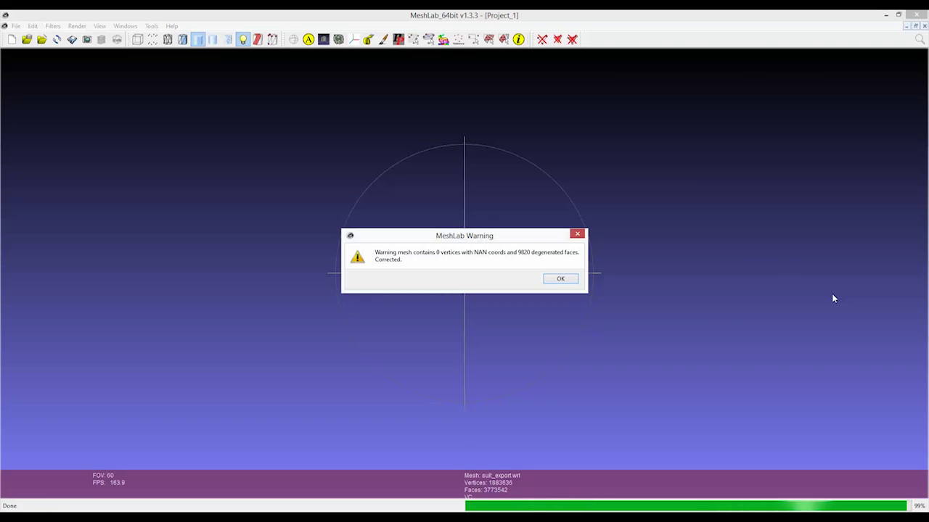
{"action": "left_click", "coordinate": [556, 282]}
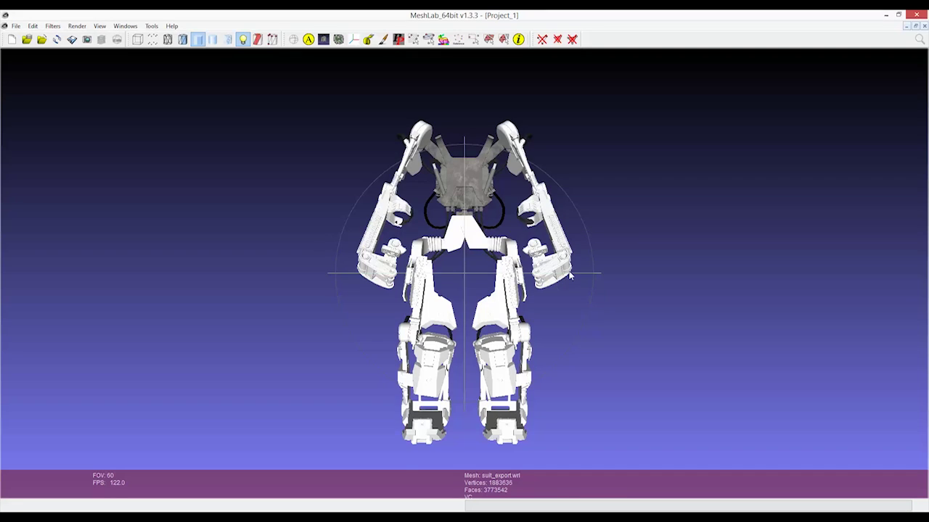
Zoom and orbit the exoskeleton mesh to view it from the side and front.
{"action": "scroll", "coordinate": [593, 231], "scroll_direction": "down", "scroll_amount": 4}
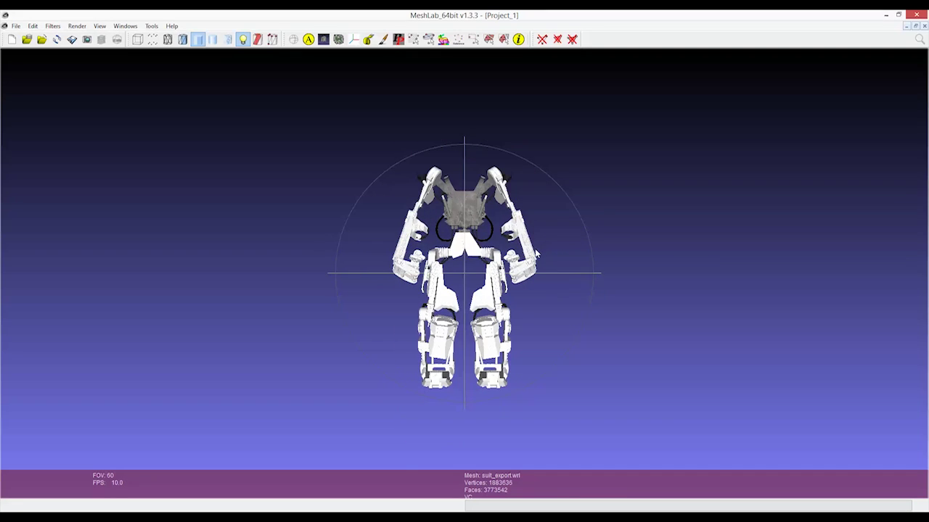
{"action": "left_click_drag", "start_coordinate": [420, 233], "coordinate": [475, 235]}
{"action": "scroll", "coordinate": [479, 239], "scroll_direction": "up", "scroll_amount": 4}
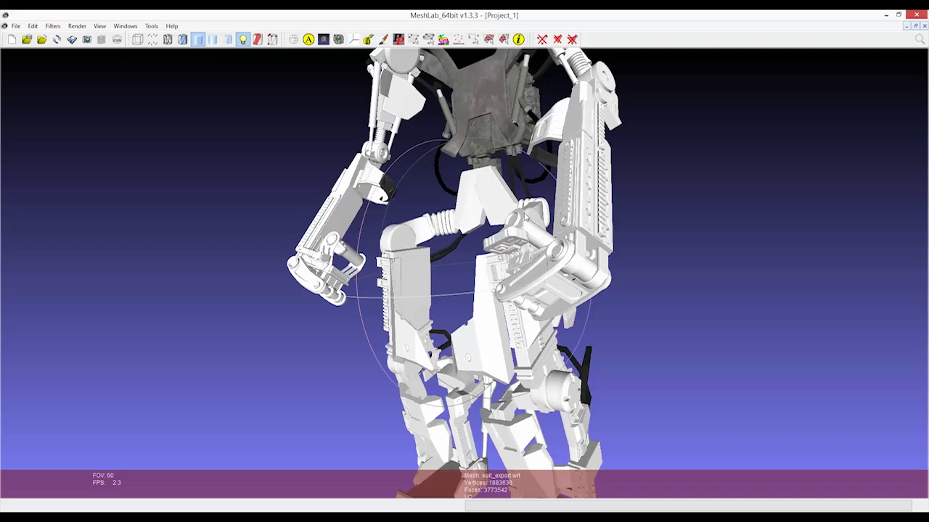
{"action": "left_click_drag", "start_coordinate": [565, 208], "coordinate": [674, 181]}
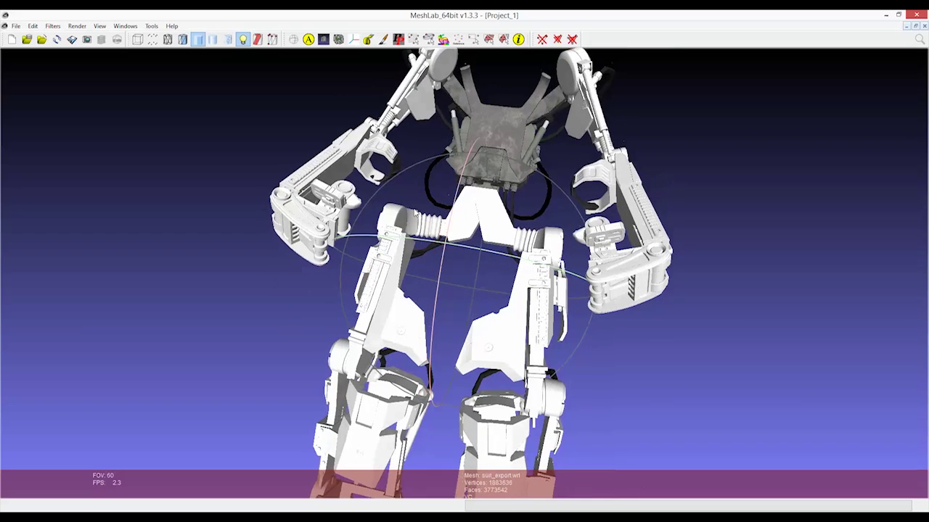
{"action": "left_click_drag", "start_coordinate": [299, 227], "coordinate": [355, 215]}
{"action": "scroll", "coordinate": [355, 215], "scroll_direction": "down", "scroll_amount": 5}
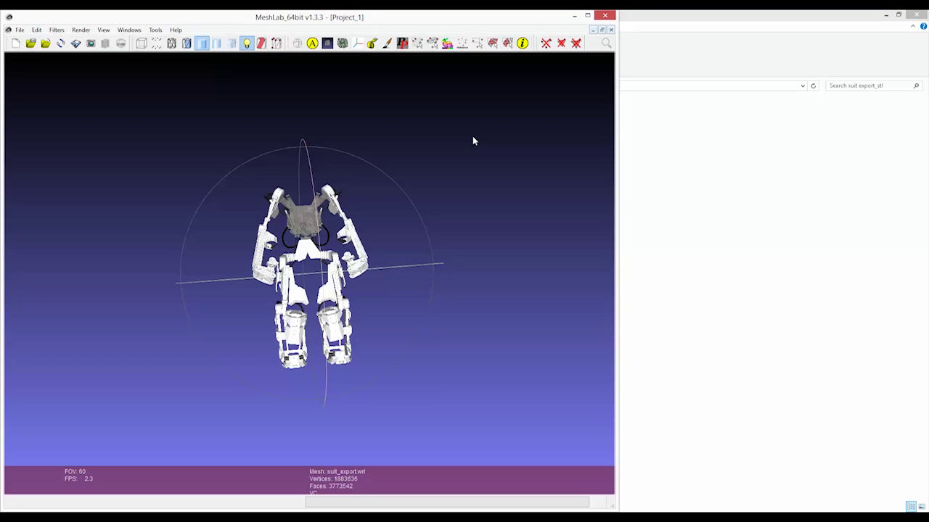
Maximize MeshLab and zoom in to examine the exoskeleton's joints at an angle and from the side.
{"action": "double_click", "coordinate": [486, 19]}
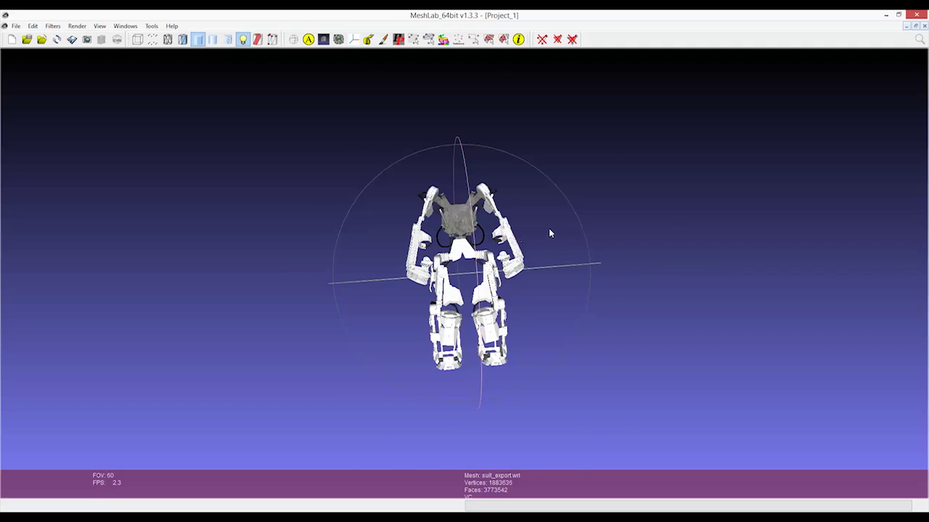
{"action": "scroll", "coordinate": [549, 230], "scroll_direction": "up", "scroll_amount": 5}
{"action": "left_click_drag", "start_coordinate": [670, 240], "coordinate": [489, 150]}
{"action": "scroll", "coordinate": [490, 151], "scroll_direction": "down", "scroll_amount": 10}
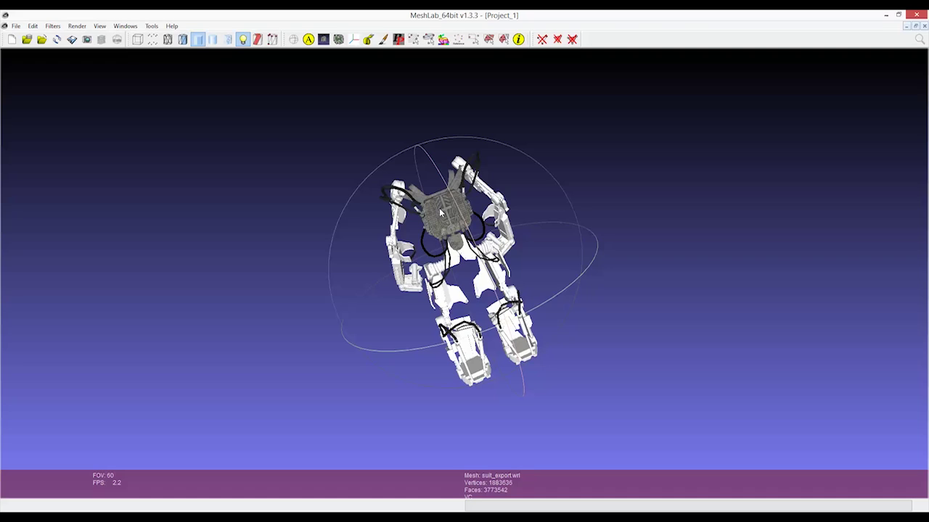
{"action": "scroll", "coordinate": [439, 207], "scroll_direction": "up", "scroll_amount": 4}
{"action": "scroll", "coordinate": [428, 159], "scroll_direction": "up", "scroll_amount": 2}
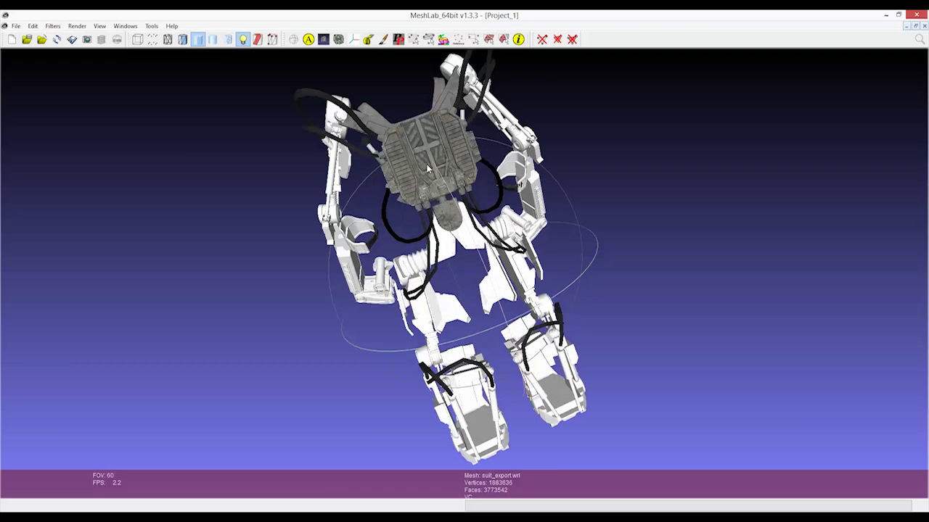
{"action": "scroll", "coordinate": [427, 164], "scroll_direction": "up", "scroll_amount": 3}
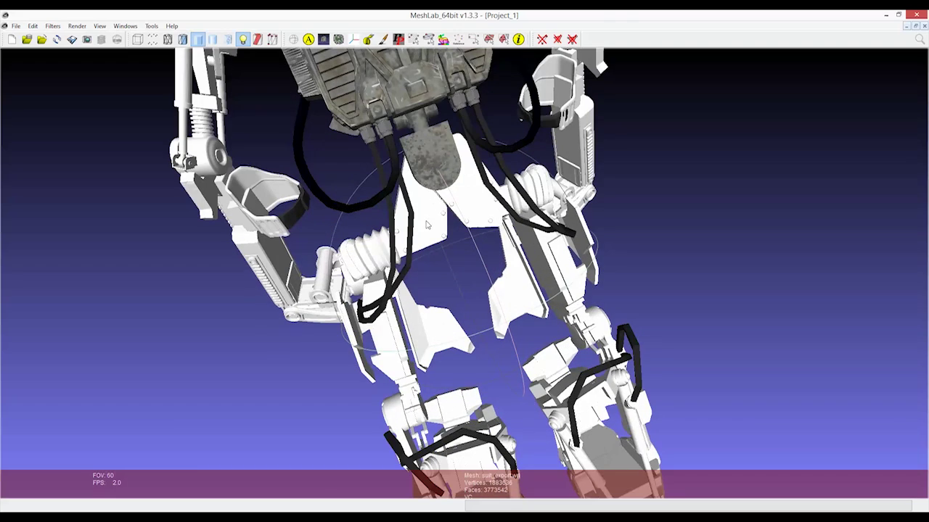
{"action": "left_click_drag", "start_coordinate": [270, 129], "coordinate": [806, 479]}
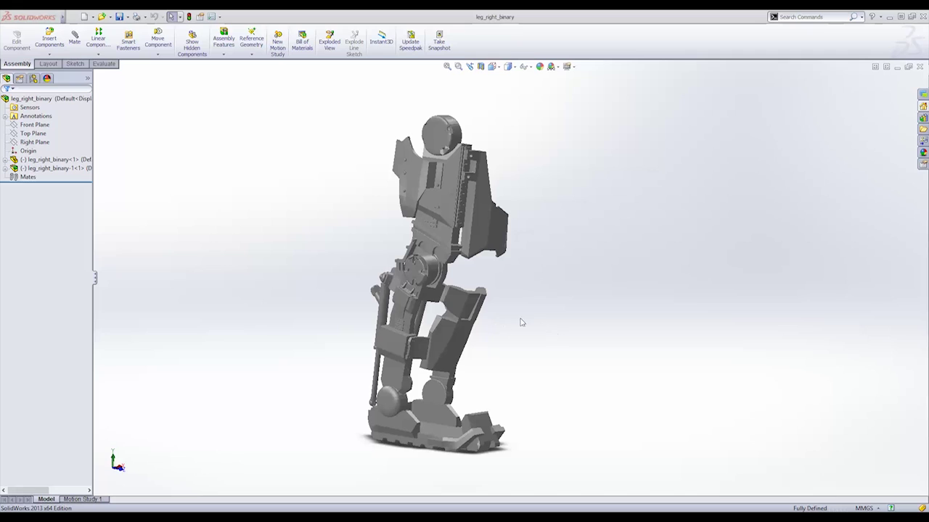
Orbit and zoom the leg assembly, selecting the small thigh plate and the lower-leg rod.
{"action": "middle_click_drag", "start_coordinate": [473, 326], "coordinate": [485, 373]}
{"action": "left_click", "coordinate": [439, 358]}
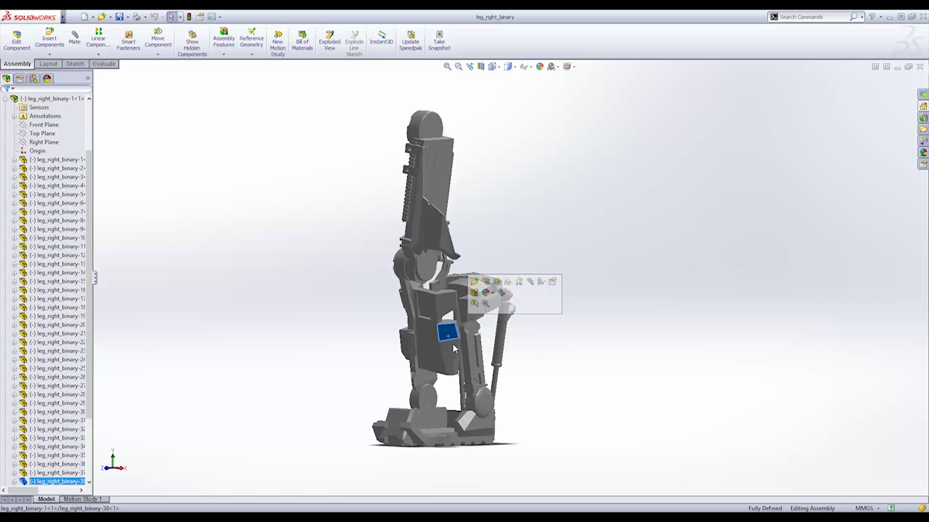
{"action": "scroll", "coordinate": [485, 374], "scroll_direction": "down", "scroll_amount": 5}
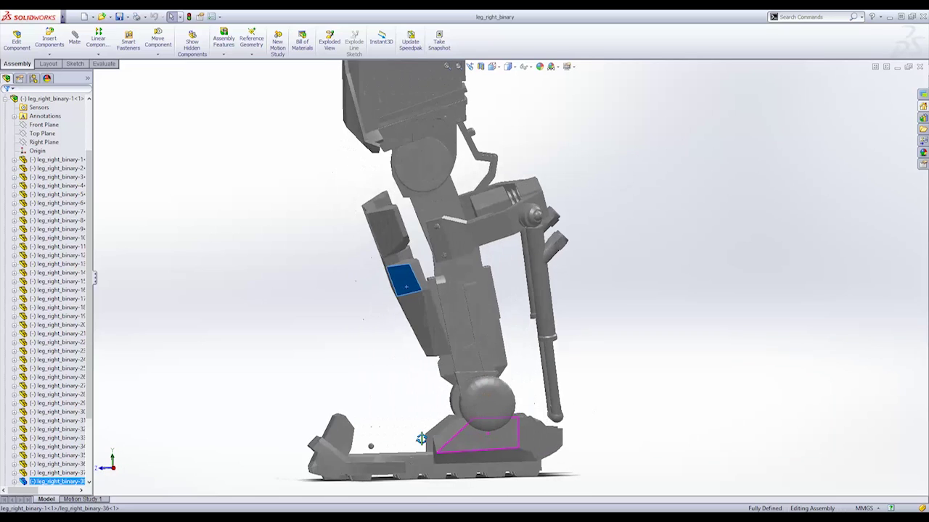
{"action": "left_click", "coordinate": [543, 314]}
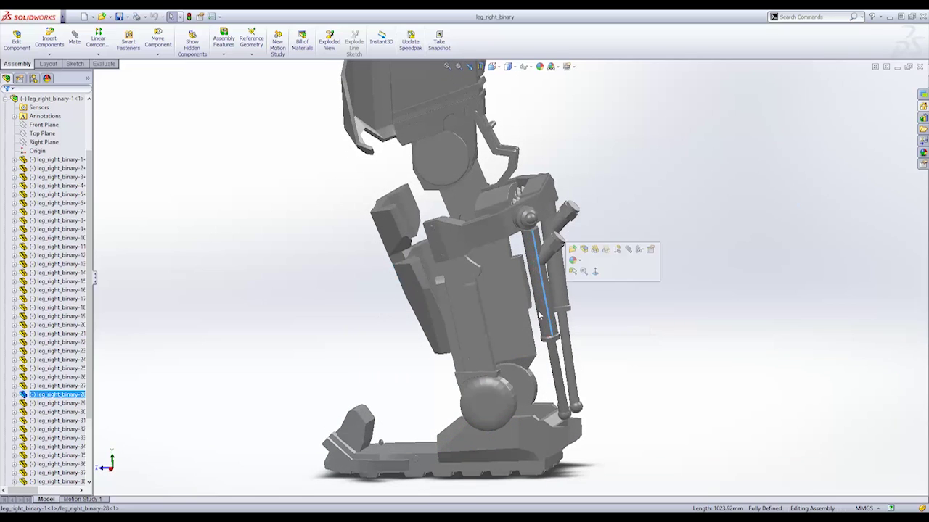
{"action": "scroll", "coordinate": [512, 290], "scroll_direction": "up", "scroll_amount": 3}
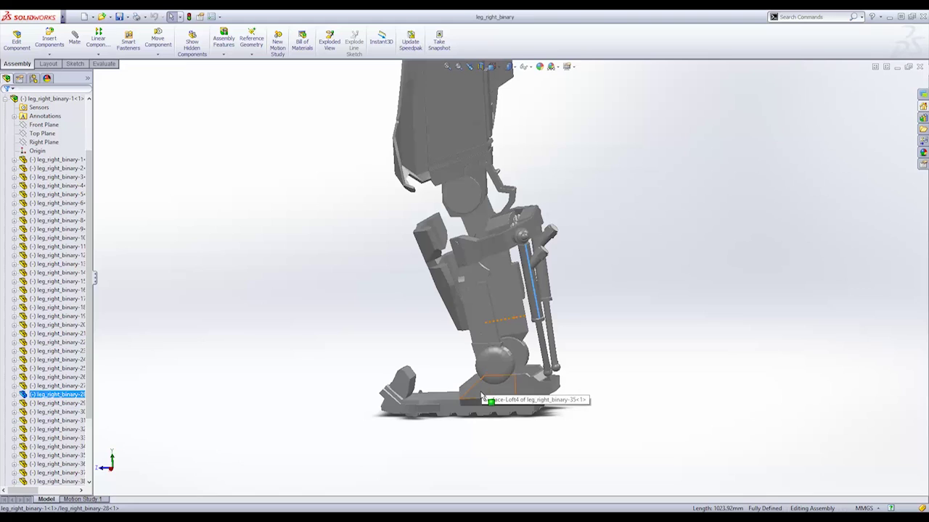
{"action": "middle_click_drag", "start_coordinate": [481, 396], "coordinate": [659, 220]}
{"action": "scroll", "coordinate": [538, 214], "scroll_direction": "down", "scroll_amount": 2}
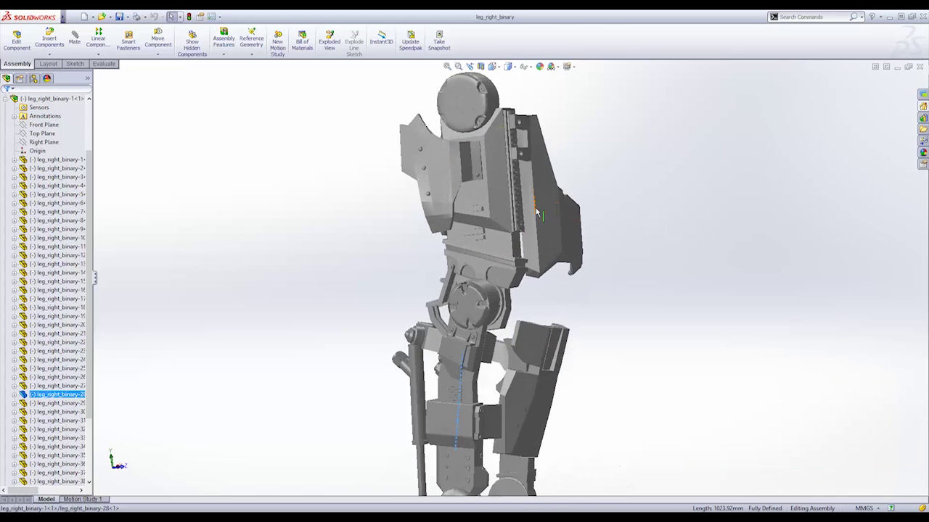
{"action": "scroll", "coordinate": [538, 214], "scroll_direction": "down", "scroll_amount": 1}
{"action": "scroll", "coordinate": [534, 225], "scroll_direction": "up", "scroll_amount": 6}
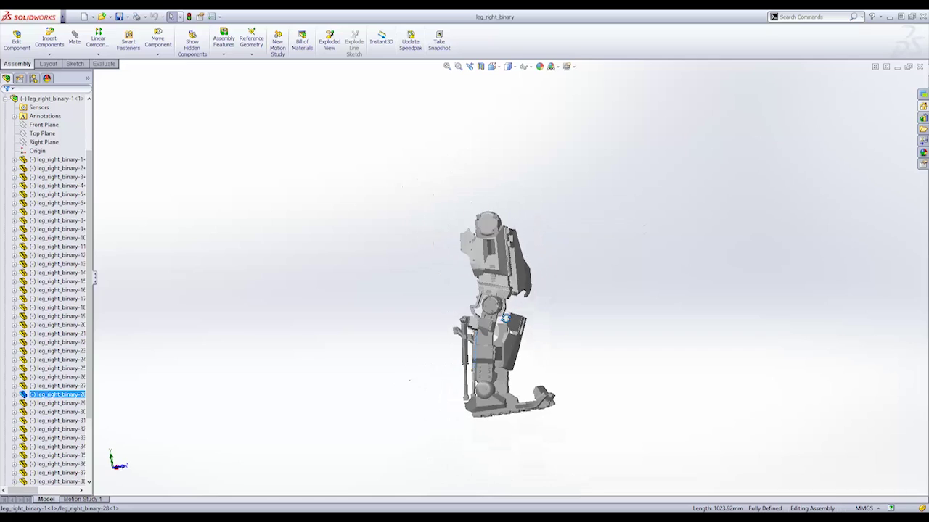
{"action": "middle_click_drag", "start_coordinate": [505, 318], "coordinate": [469, 471]}
{"action": "scroll", "coordinate": [508, 349], "scroll_direction": "down", "scroll_amount": 3}
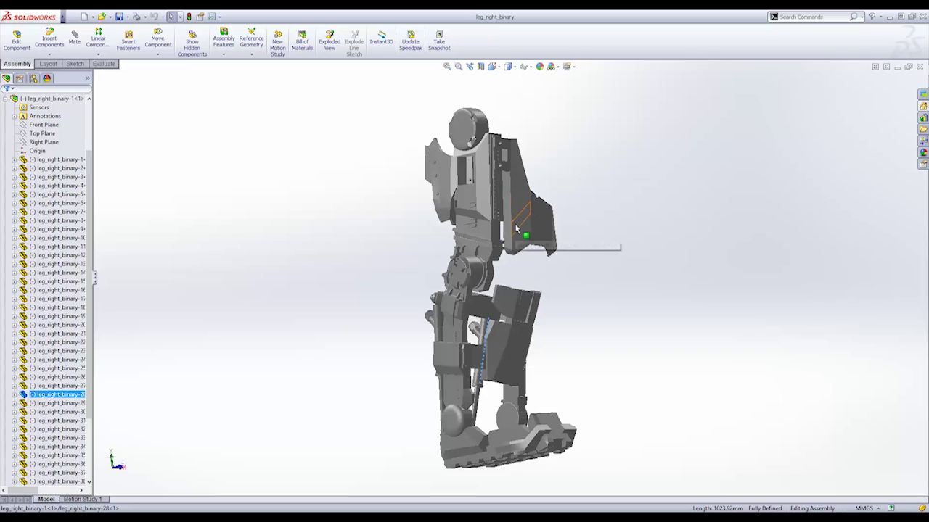
Select the thigh plate leg_right_binary-38 and open it as its own part.
{"action": "left_click", "coordinate": [486, 235]}
{"action": "middle_click_drag", "start_coordinate": [486, 234], "coordinate": [497, 321]}
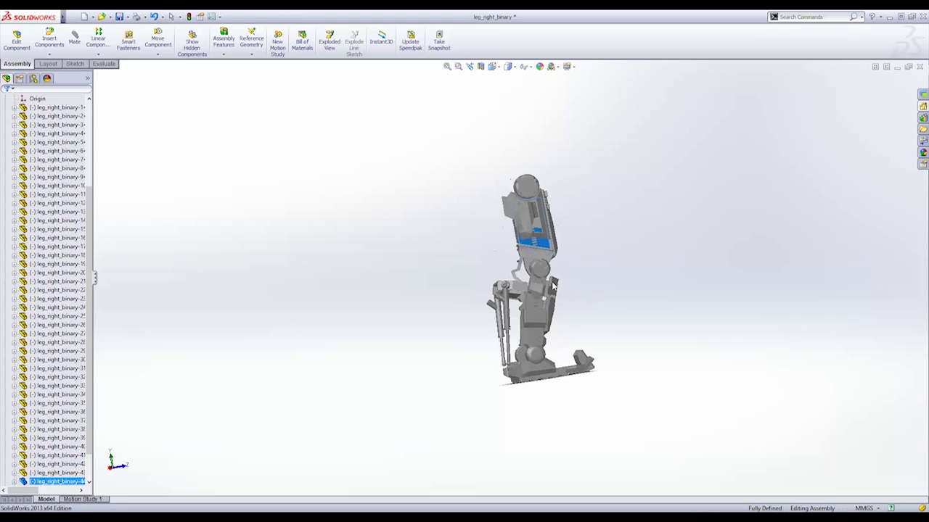
{"action": "scroll", "coordinate": [497, 321], "scroll_direction": "down", "scroll_amount": 6}
{"action": "mouse_move", "coordinate": [556, 321]}
{"action": "middle_mouse_down"}
{"action": "mouse_move", "coordinate": [655, 309]}
{"action": "mouse_move", "coordinate": [547, 316]}
{"action": "middle_mouse_up"}
{"action": "scroll", "coordinate": [546, 316], "scroll_direction": "up", "scroll_amount": 6}
{"action": "scroll", "coordinate": [494, 341], "scroll_direction": "down", "scroll_amount": 5}
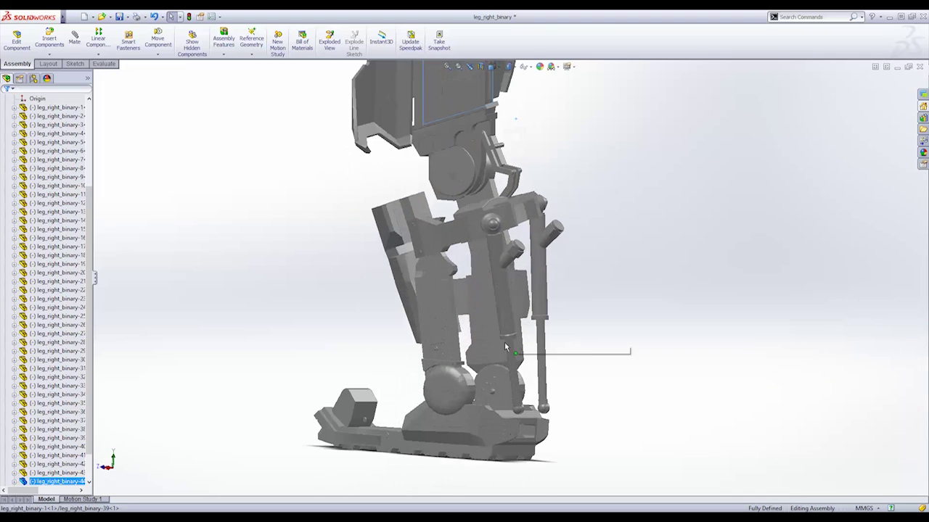
{"action": "middle_click_drag", "start_coordinate": [498, 349], "coordinate": [541, 278]}
{"action": "left_click", "coordinate": [536, 282]}
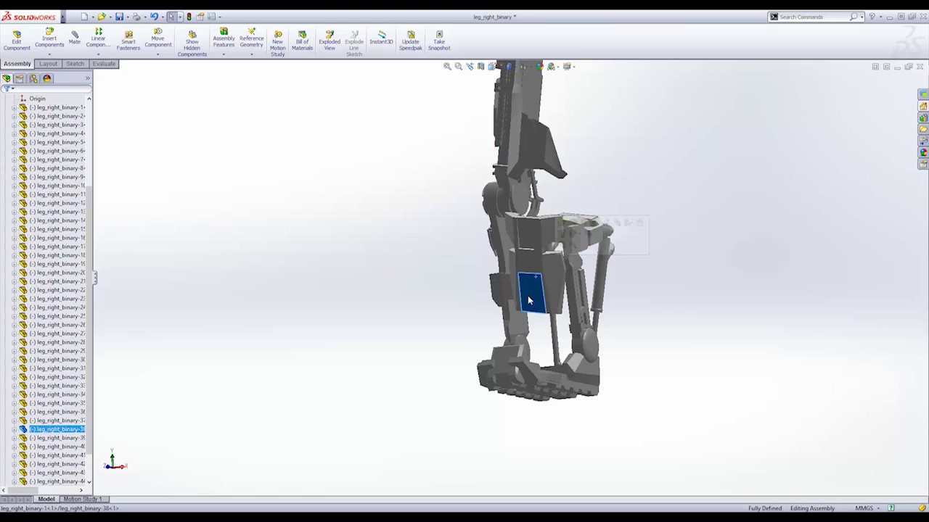
{"action": "left_click", "coordinate": [560, 225]}
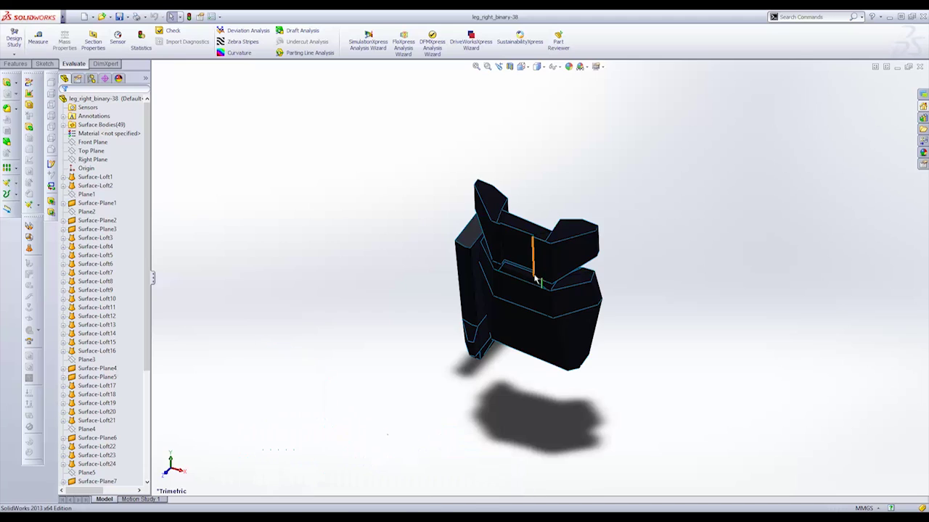
Rotate the thigh plate, select its Surface-Loft4 face, then close the part.
{"action": "middle_click_drag", "start_coordinate": [530, 367], "coordinate": [553, 297]}
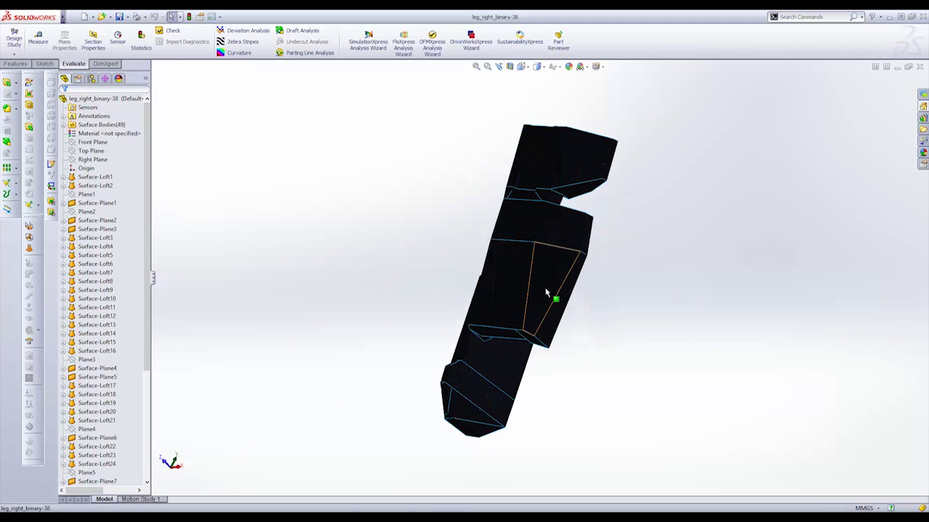
{"action": "left_click", "coordinate": [501, 285]}
{"action": "middle_click_drag", "start_coordinate": [498, 283], "coordinate": [549, 322]}
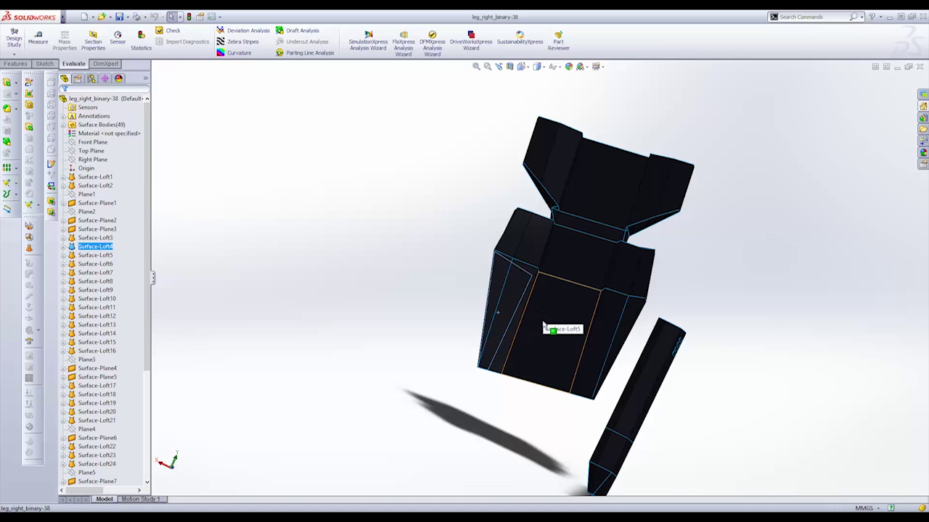
{"action": "middle_click_drag", "start_coordinate": [544, 326], "coordinate": [780, 180]}
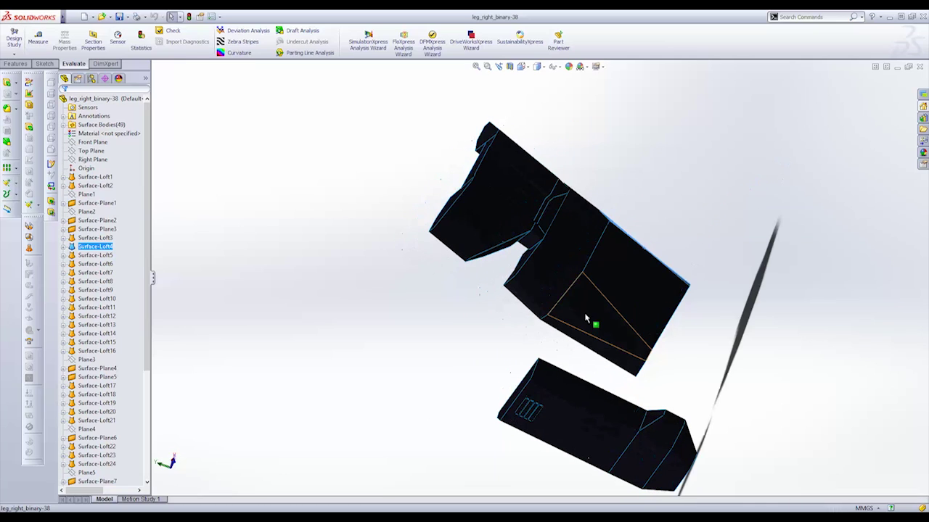
{"action": "middle_click_drag", "start_coordinate": [586, 319], "coordinate": [701, 358]}
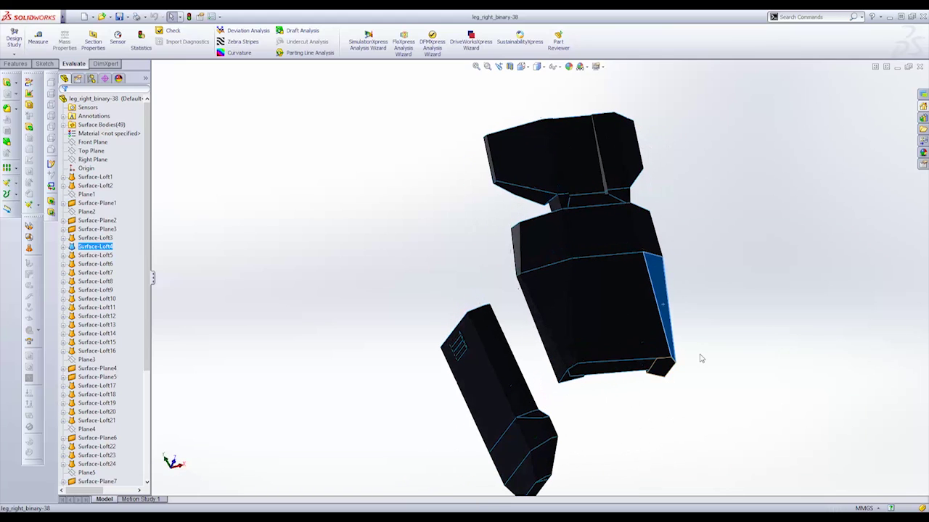
{"action": "scroll", "coordinate": [721, 316], "scroll_direction": "up", "scroll_amount": 5}
{"action": "left_click", "coordinate": [919, 67]}
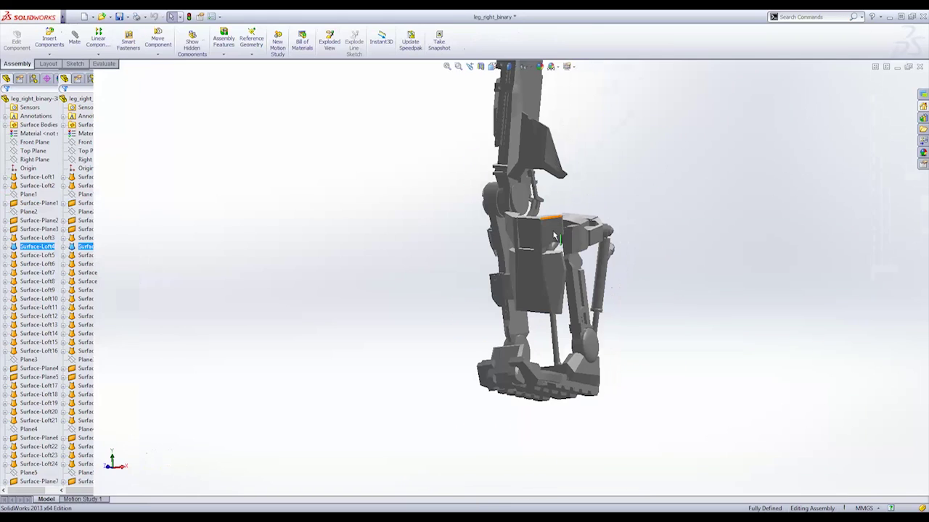
Rotate to the knee and open bracket leg_right_binary-31 as its own part.
{"action": "mouse_move", "coordinate": [627, 245]}
{"action": "middle_mouse_down"}
{"action": "mouse_move", "coordinate": [784, 242]}
{"action": "mouse_move", "coordinate": [648, 179]}
{"action": "middle_mouse_up"}
{"action": "middle_click_drag", "start_coordinate": [591, 352], "coordinate": [500, 244]}
{"action": "scroll", "coordinate": [564, 265], "scroll_direction": "down", "scroll_amount": 5}
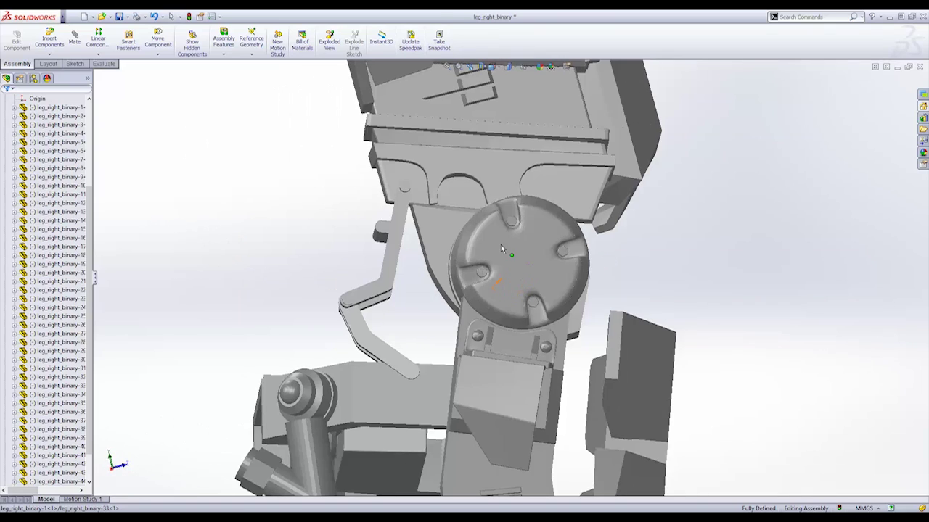
{"action": "right_click", "coordinate": [444, 224]}
{"action": "left_click", "coordinate": [450, 184]}
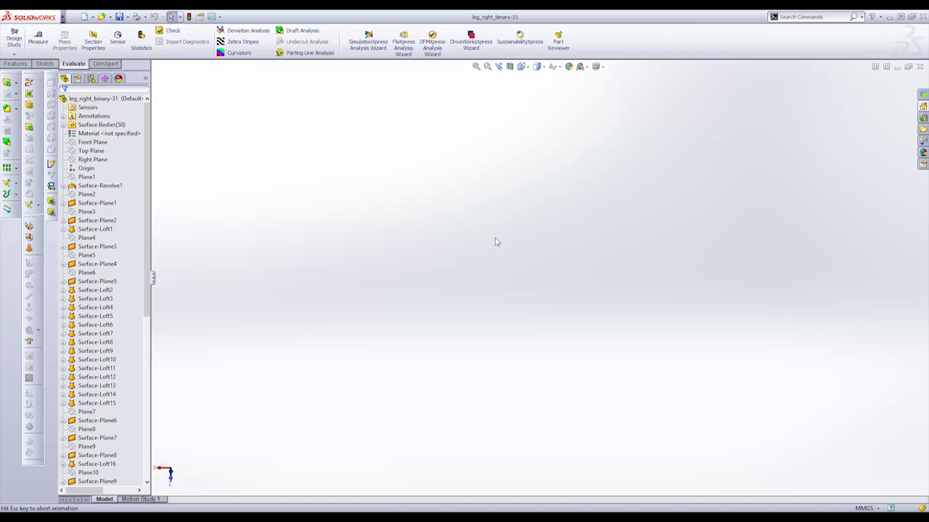
Orbit the bracket, zoom it to fit with F, then close the part window.
{"action": "middle_click_drag", "start_coordinate": [627, 316], "coordinate": [422, 372]}
{"action": "key", "text": "f"}
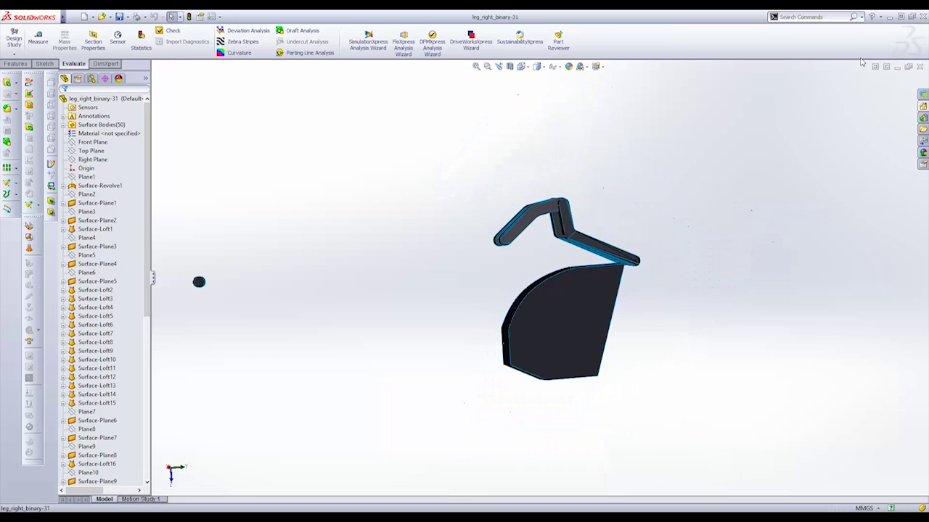
{"action": "left_click", "coordinate": [919, 67]}
{"action": "scroll", "coordinate": [530, 290], "scroll_direction": "up", "scroll_amount": 5}
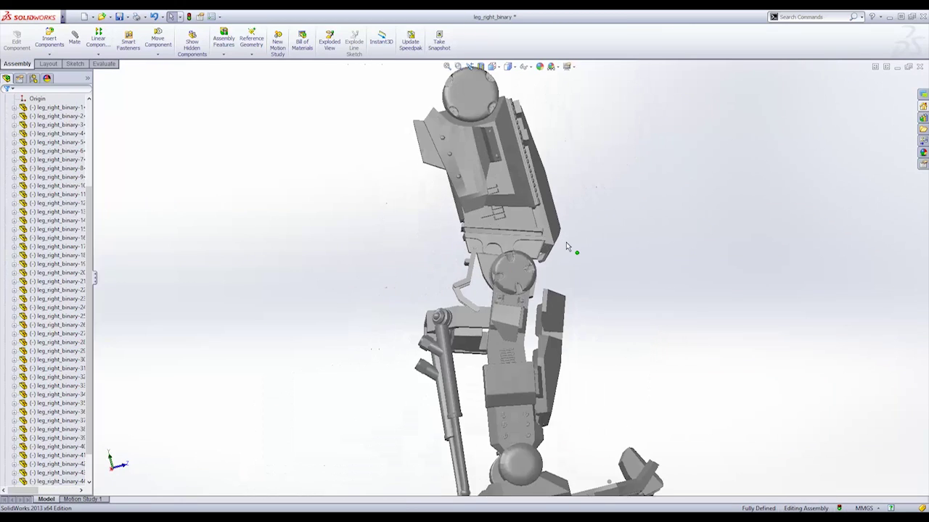
{"action": "middle_click_drag", "start_coordinate": [529, 290], "coordinate": [866, 303]}
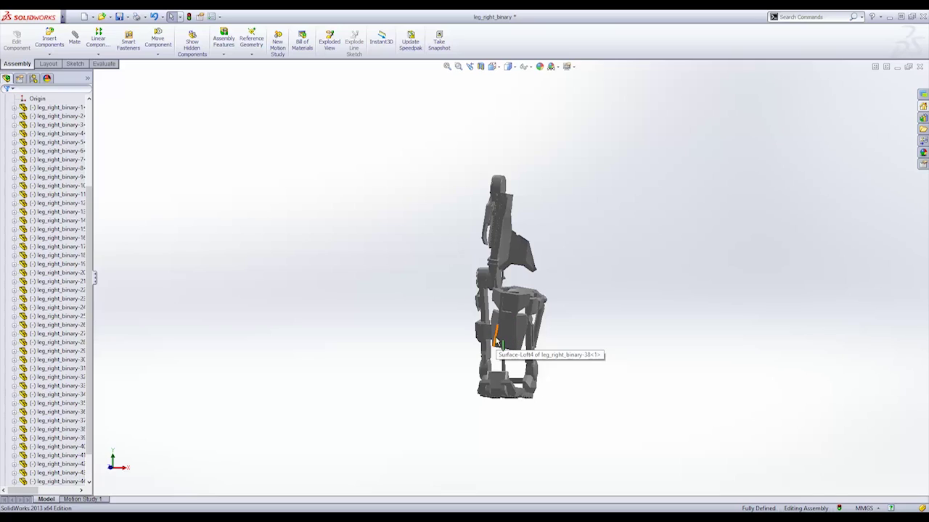
{"action": "middle_click_drag", "start_coordinate": [508, 338], "coordinate": [631, 372]}
{"action": "scroll", "coordinate": [511, 333], "scroll_direction": "down", "scroll_amount": 5}
{"action": "scroll", "coordinate": [631, 372], "scroll_direction": "up", "scroll_amount": 5}
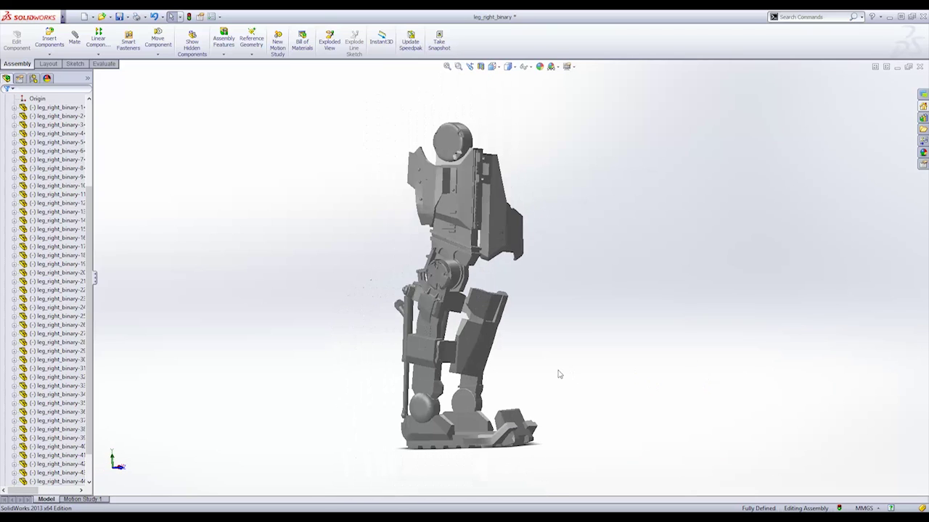
{"action": "middle_click_drag", "start_coordinate": [561, 375], "coordinate": [852, 403]}
{"action": "middle_click_drag", "start_coordinate": [662, 322], "coordinate": [682, 325]}
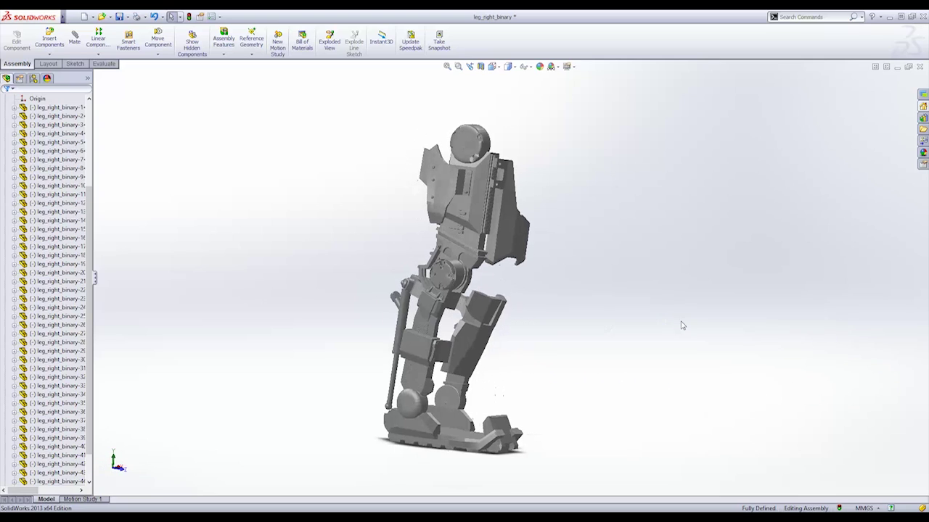